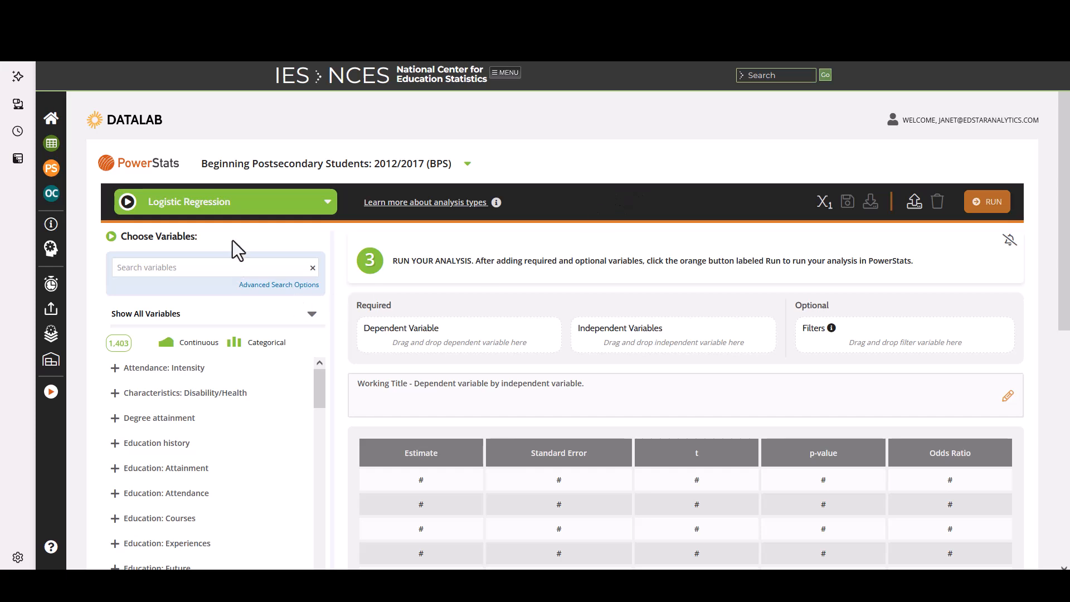
Step: Select Logistic Regression as the analysis type and restrict the variable list to the saved variables
click(331, 203)
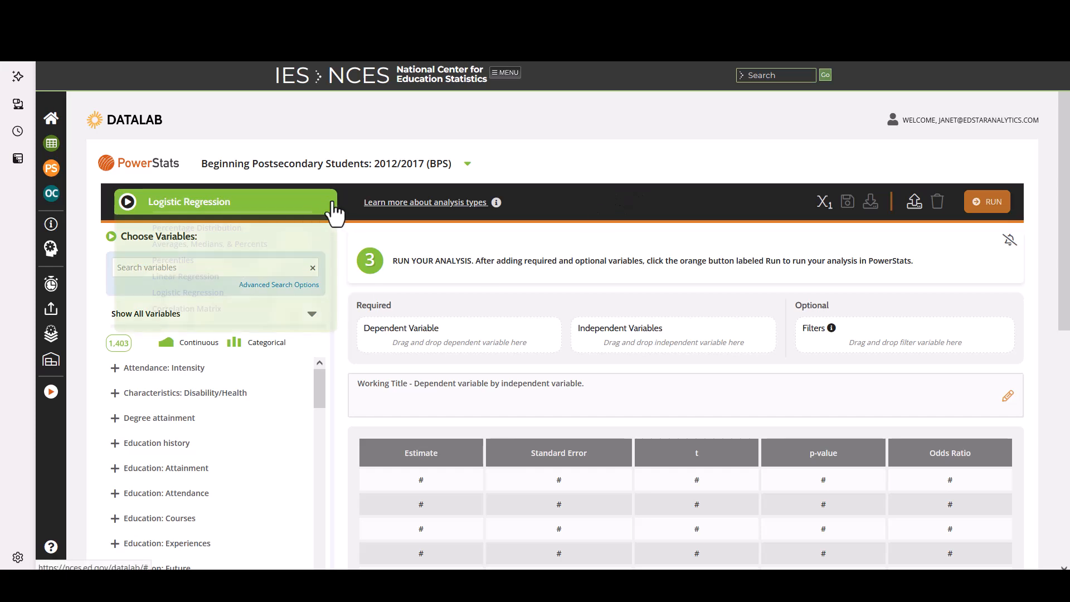
click(207, 293)
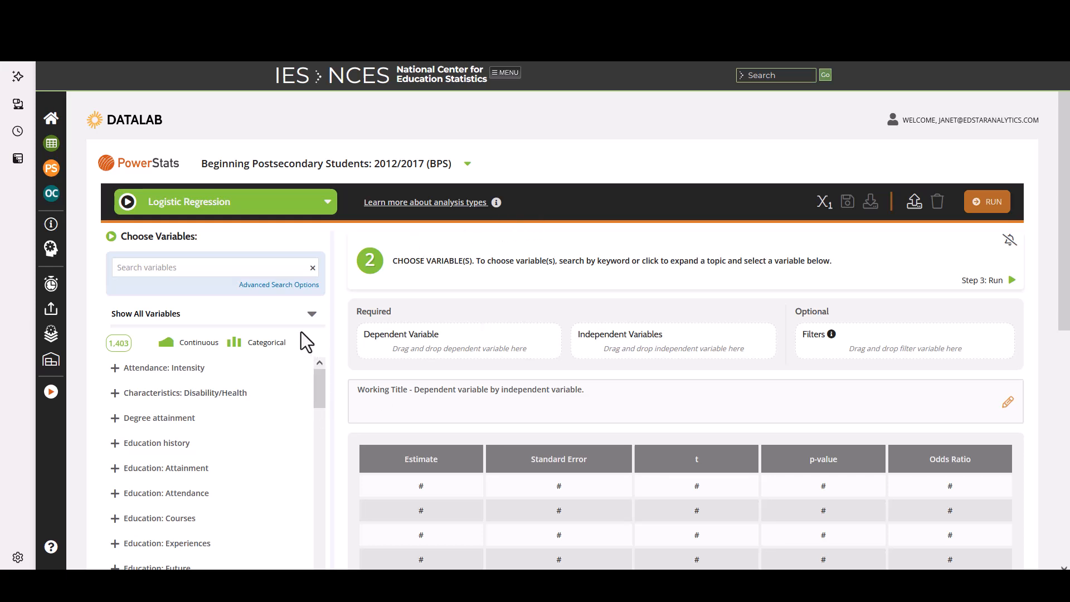
click(312, 316)
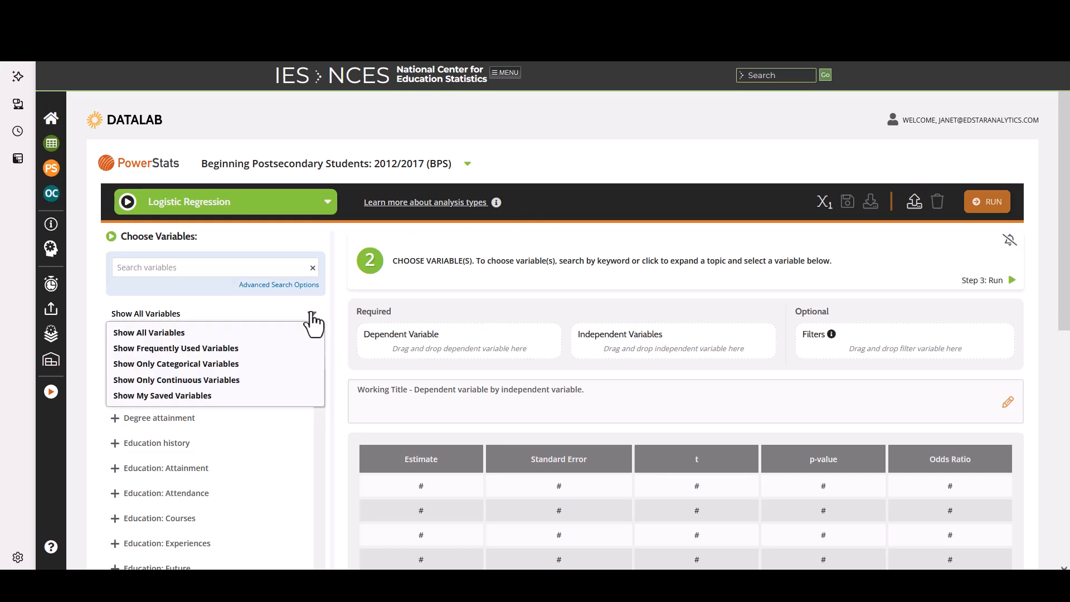
click(246, 397)
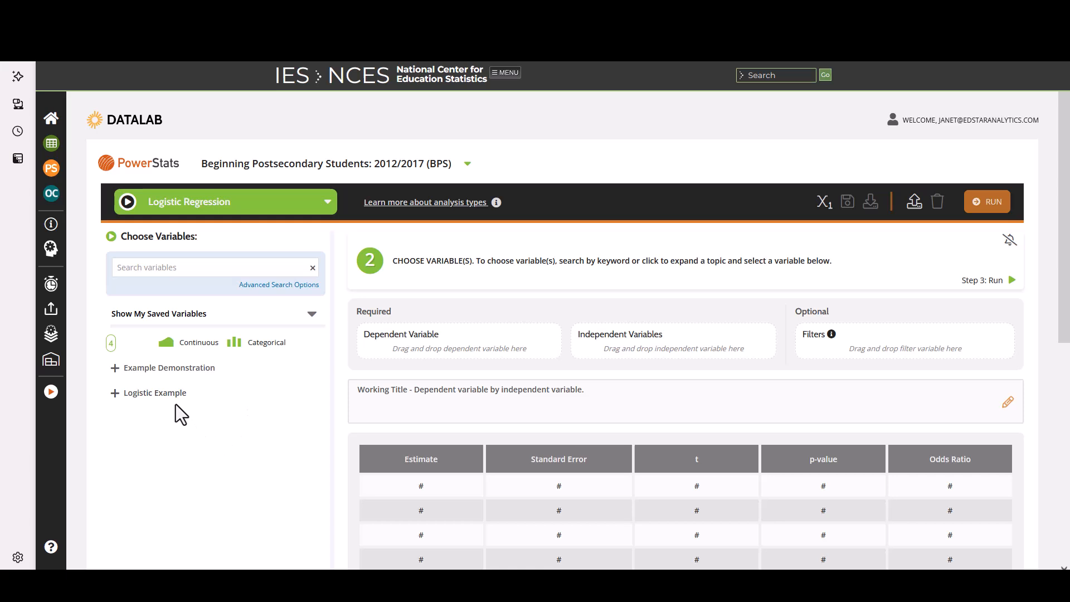
Step: Add Family Income Level from Example Demonstration as an independent variable, with Poverty Level as its reference group
click(208, 369)
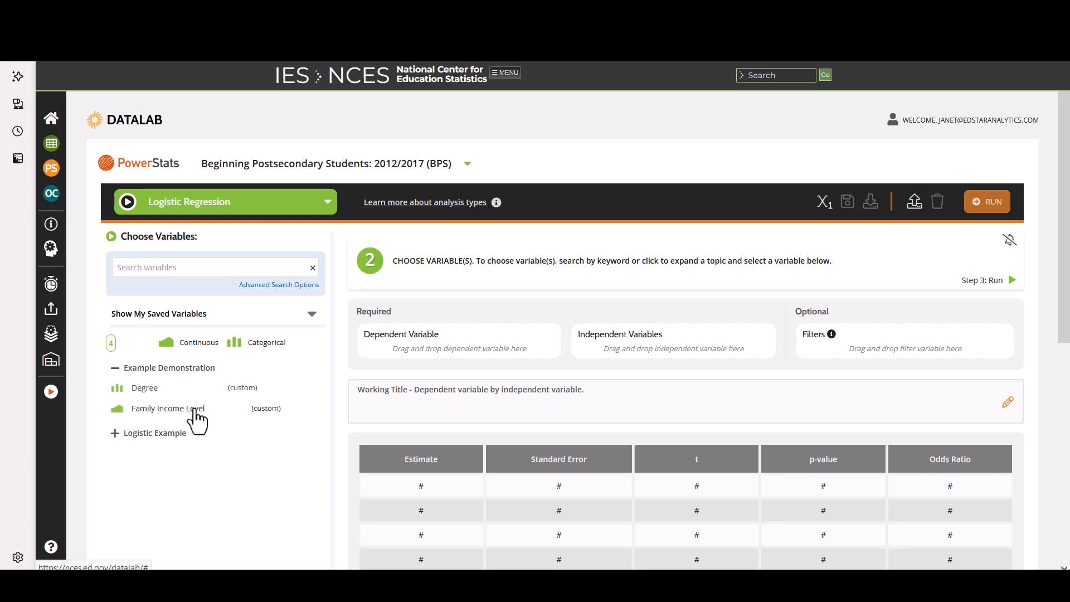
drag(196, 417, 690, 343)
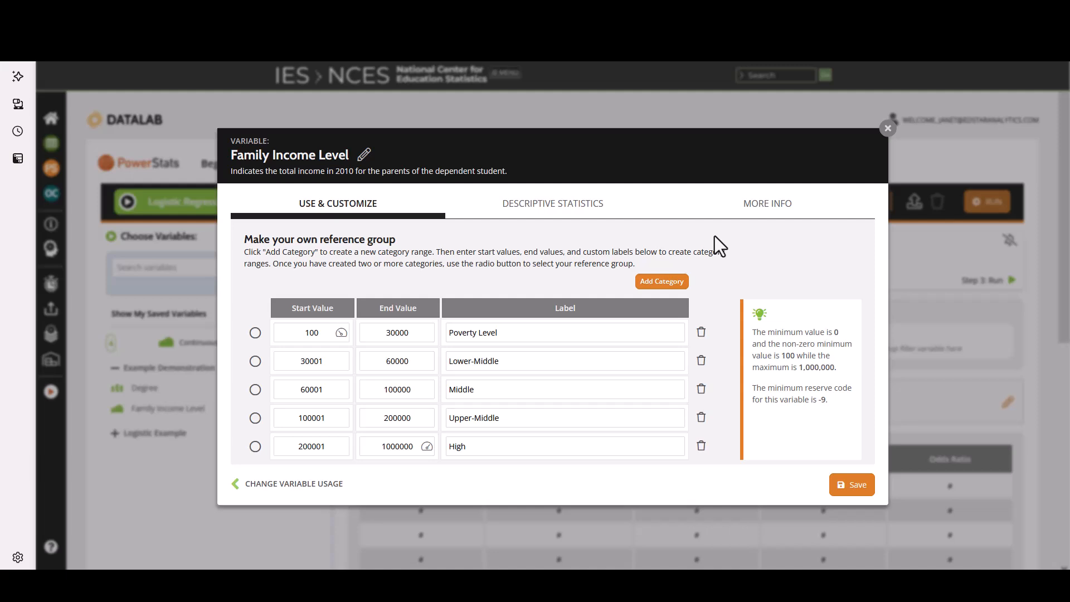
click(255, 334)
click(861, 492)
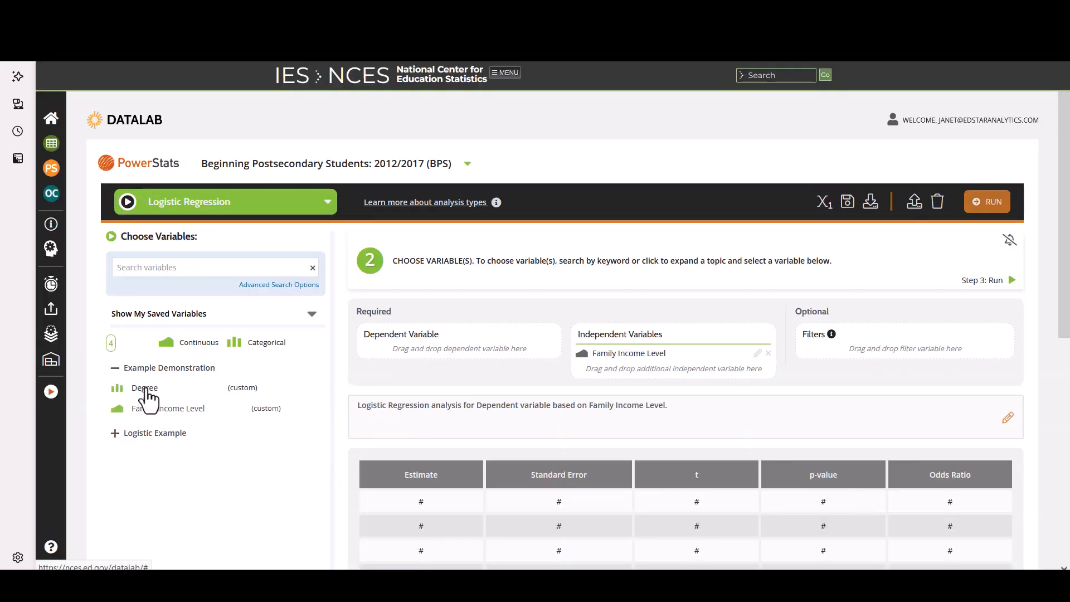
Step: Set the saved Degree variable as the dependent variable, with the Degree category (values 1, 2) as the outcome to predict
drag(146, 389, 434, 340)
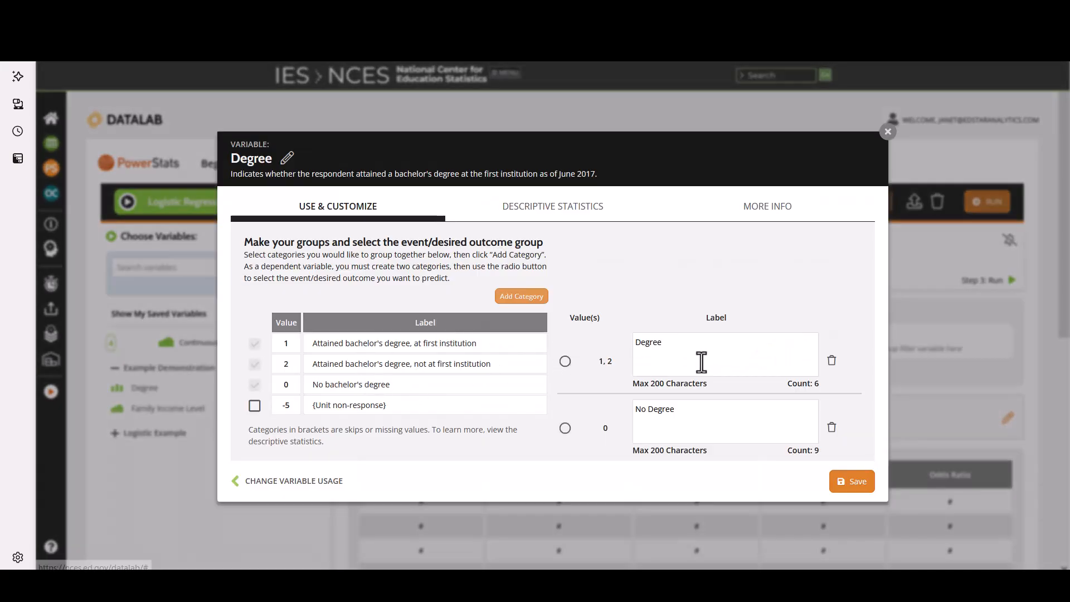
click(565, 361)
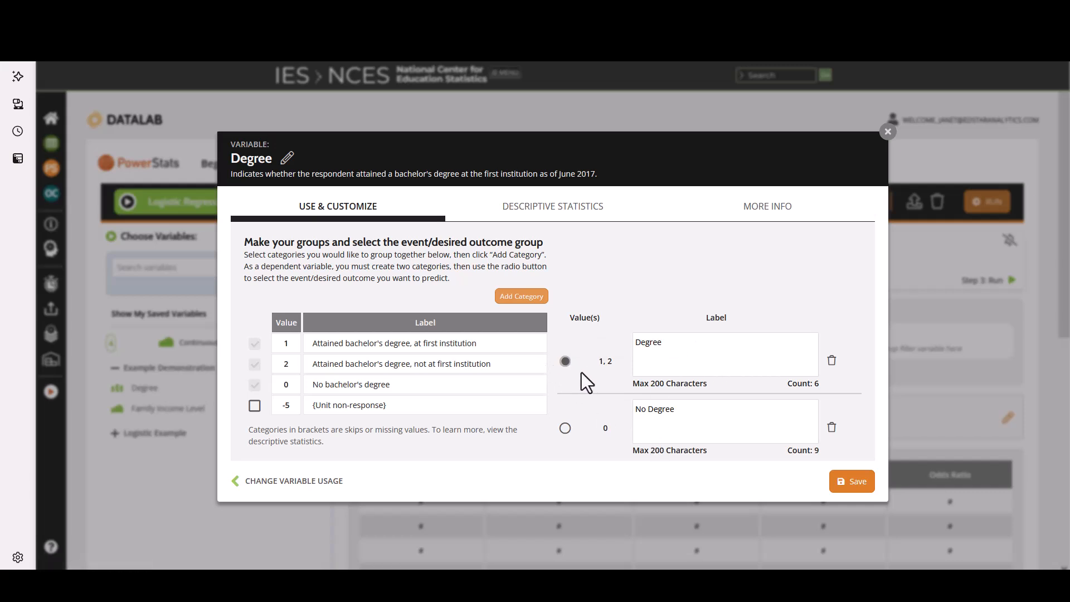
click(851, 483)
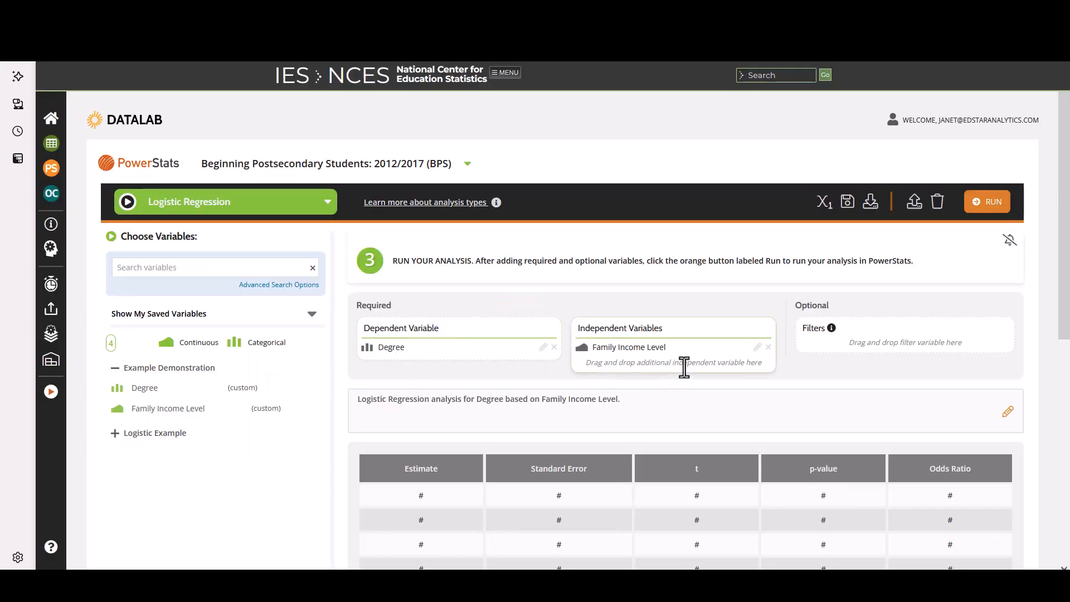
Step: From all variables, add Gender under Student's characteristics as an independent variable, with Male as the reference group
click(312, 314)
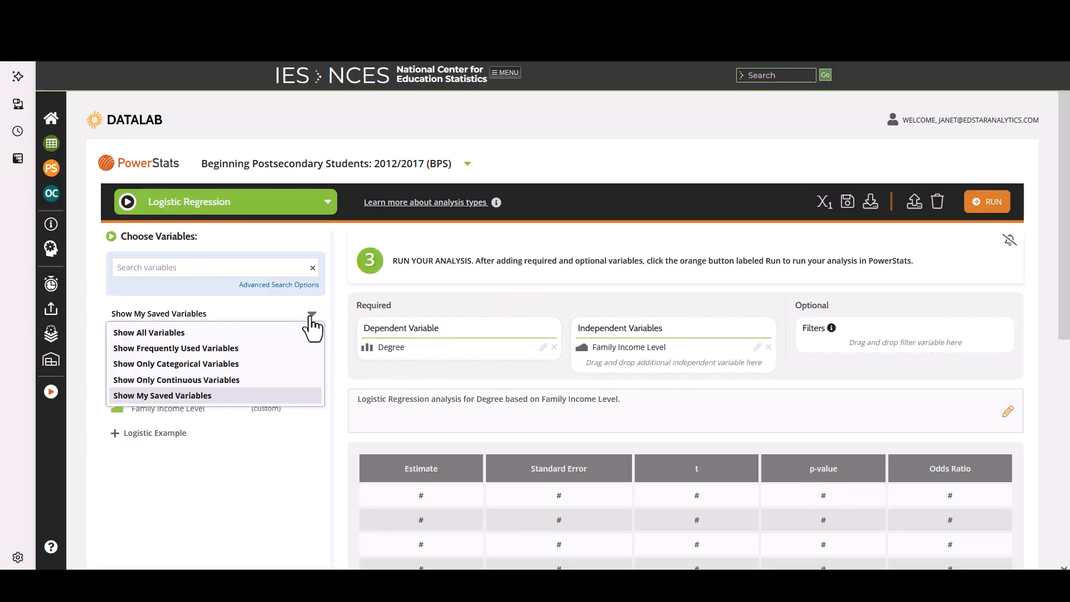
click(191, 330)
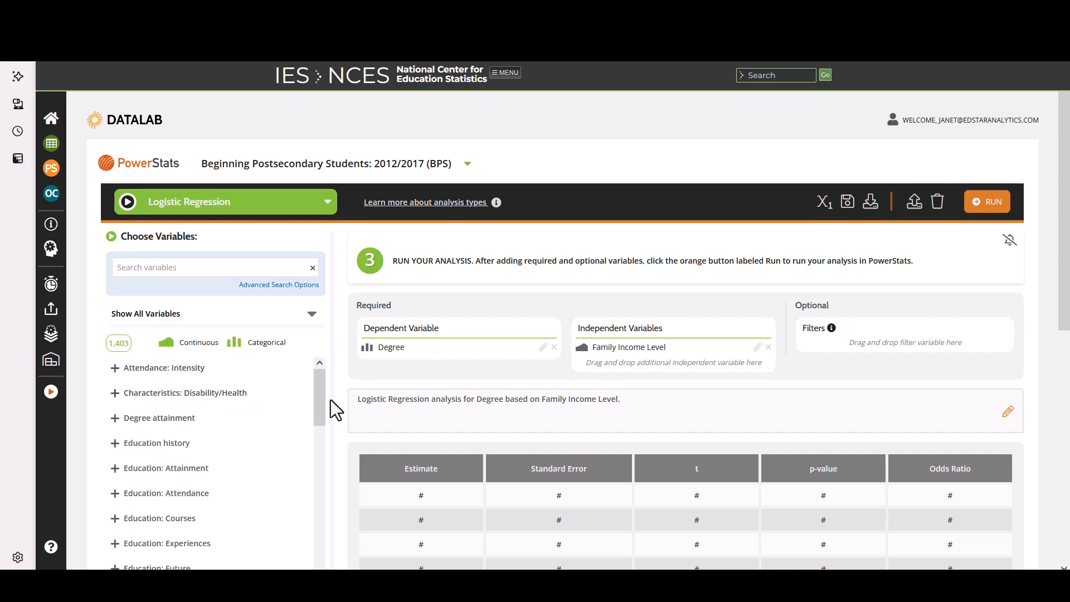
scroll(315, 413, down, 6)
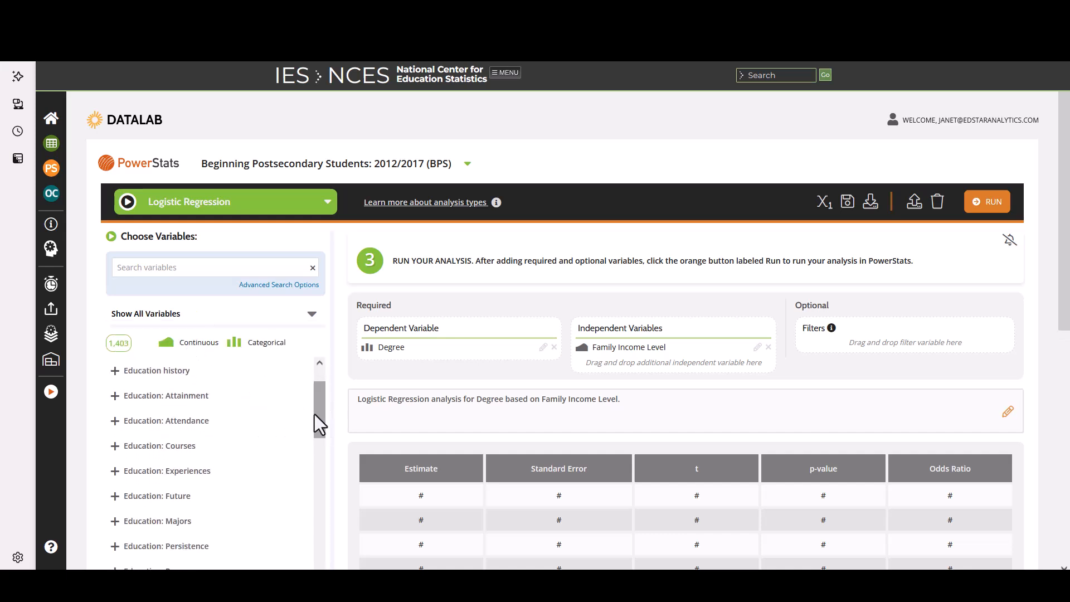
scroll(314, 414, down, 15)
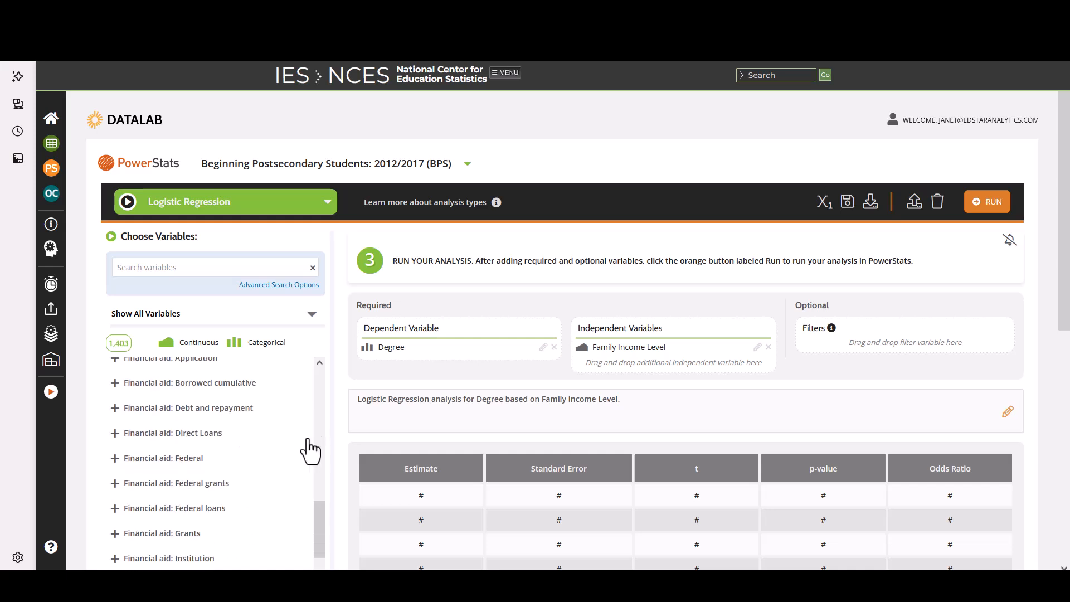
scroll(289, 463, down, 5)
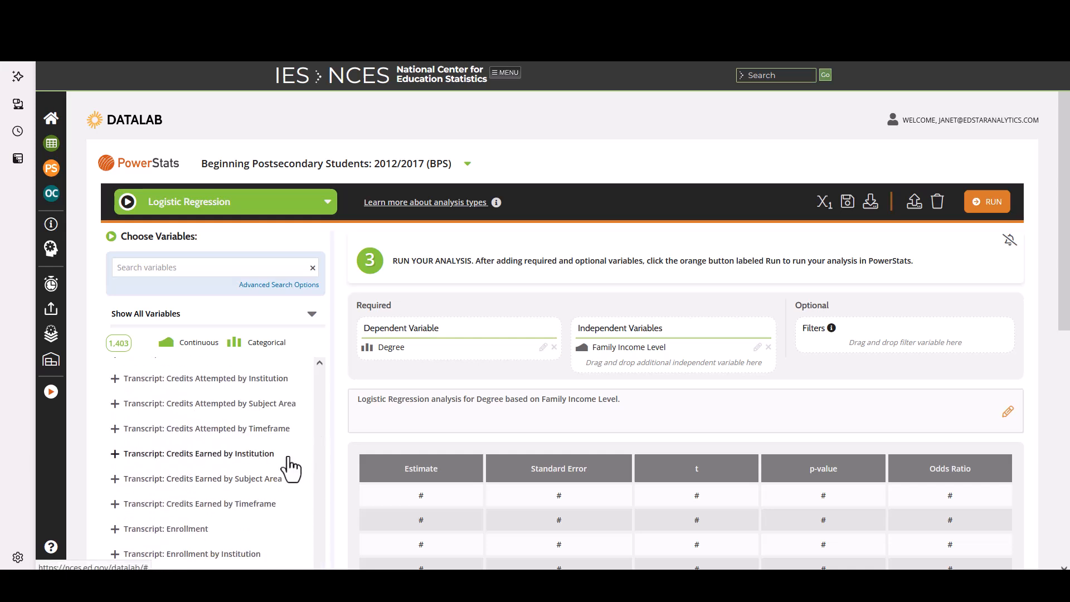
scroll(287, 466, up, 8)
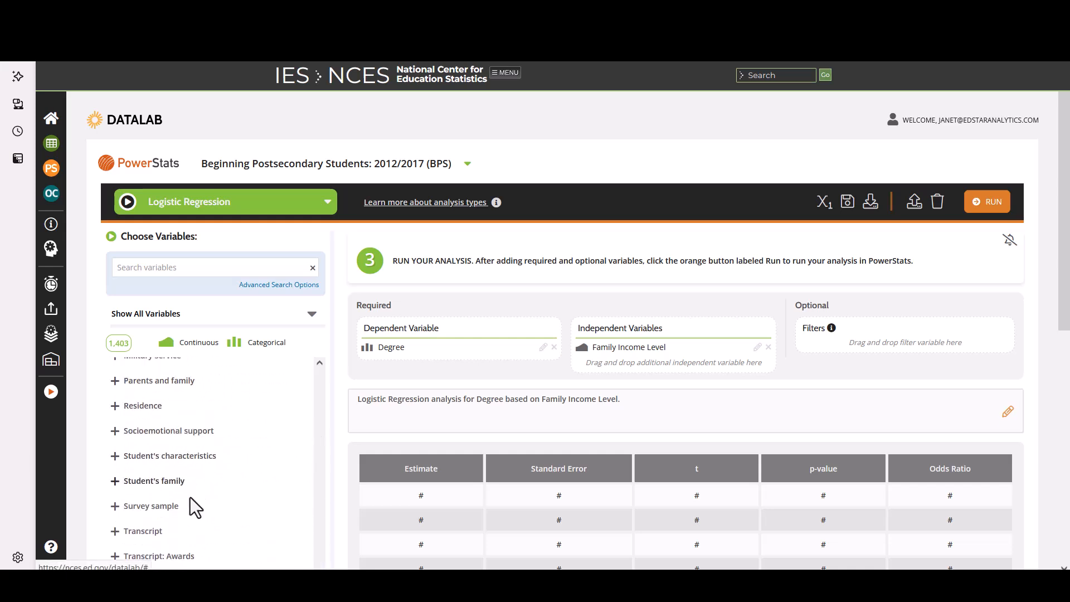
click(208, 456)
scroll(279, 471, down, 3)
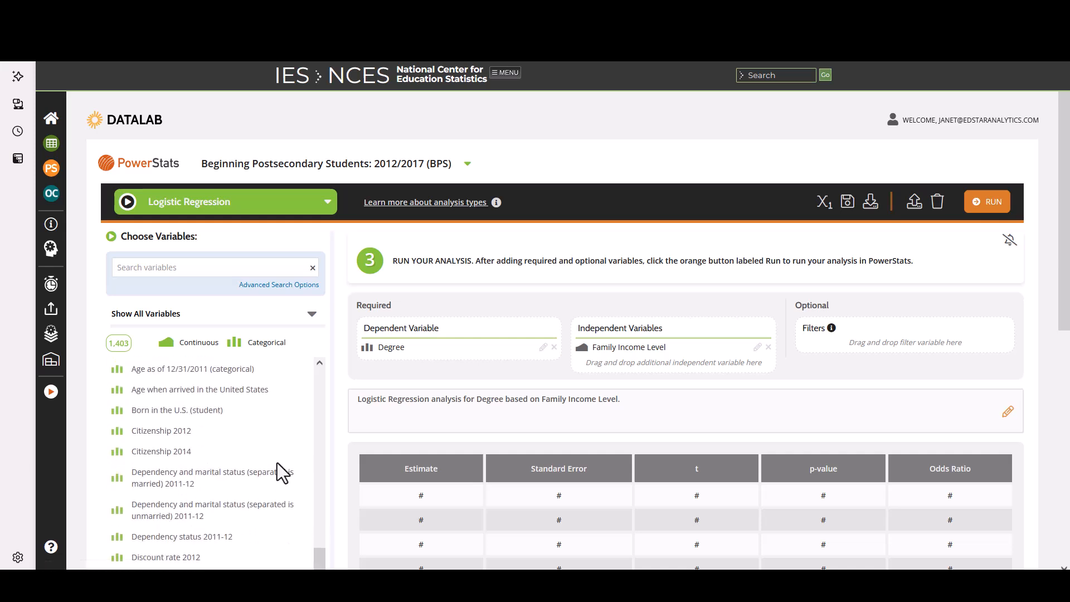
scroll(276, 463, down, 4)
drag(156, 423, 659, 364)
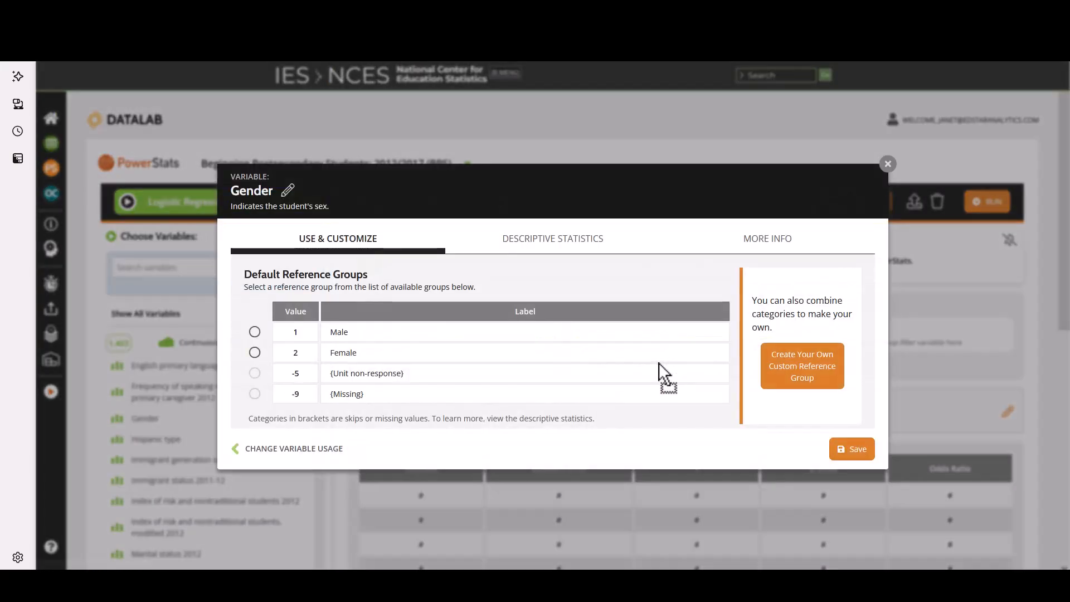
click(255, 333)
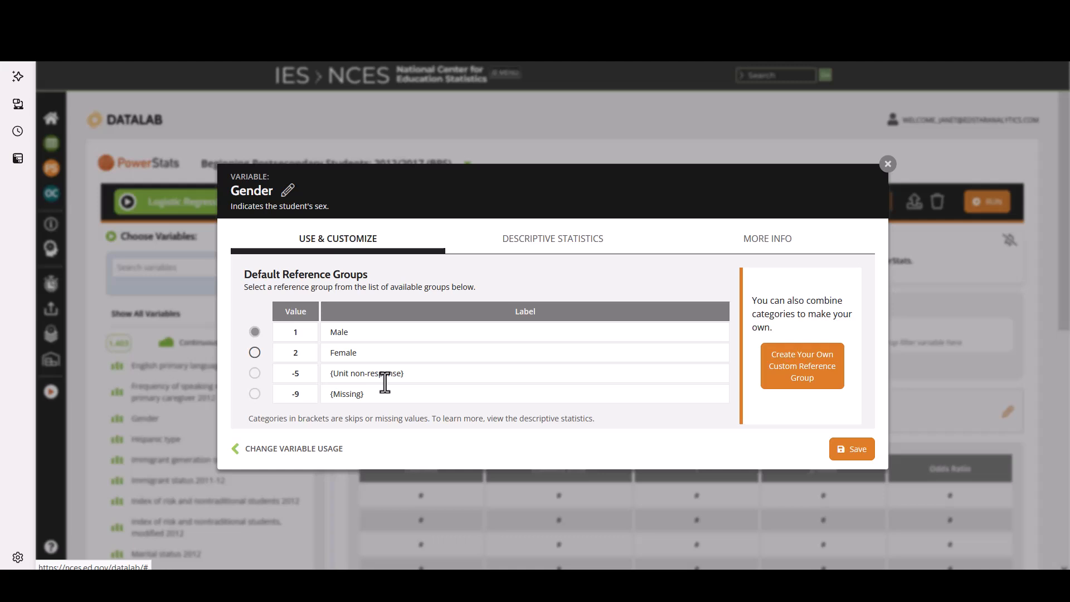
click(862, 453)
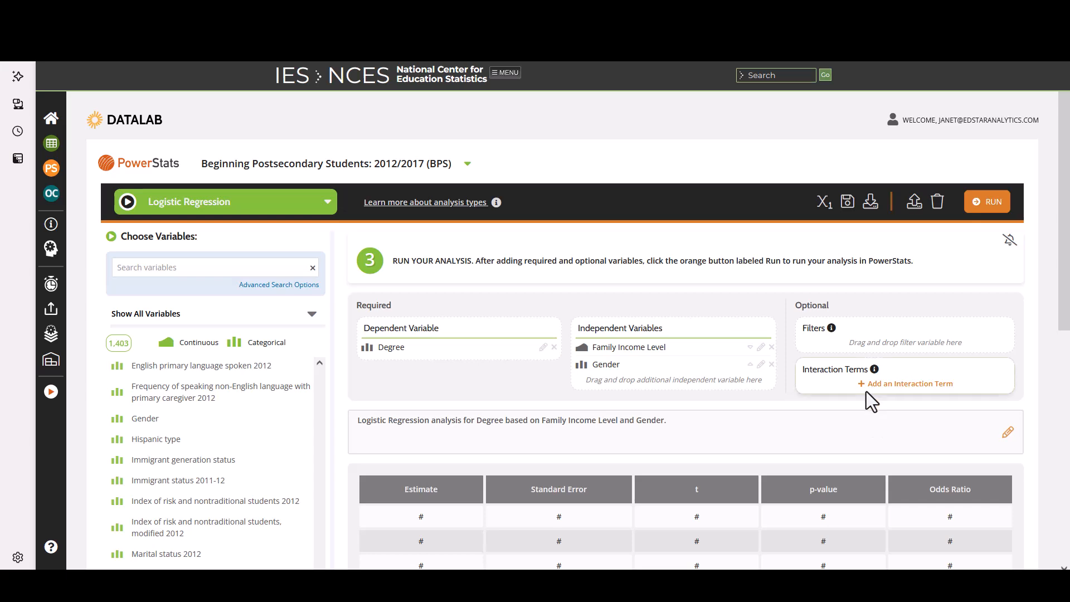
Step: Run the logistic regression of Degree on Family Income Level and Gender and review the odds ratio results
click(995, 204)
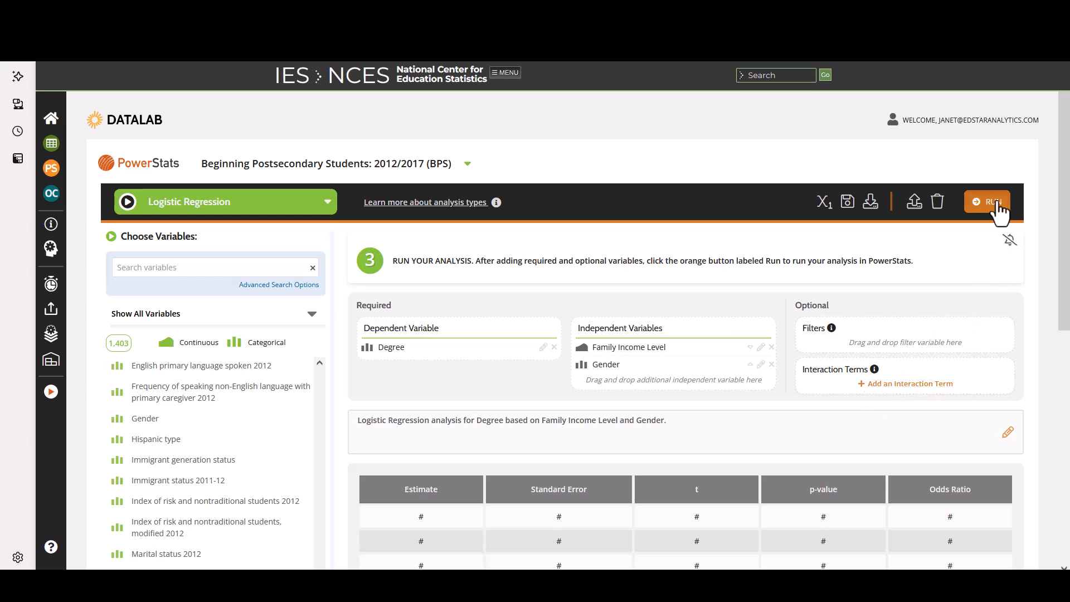
click(536, 335)
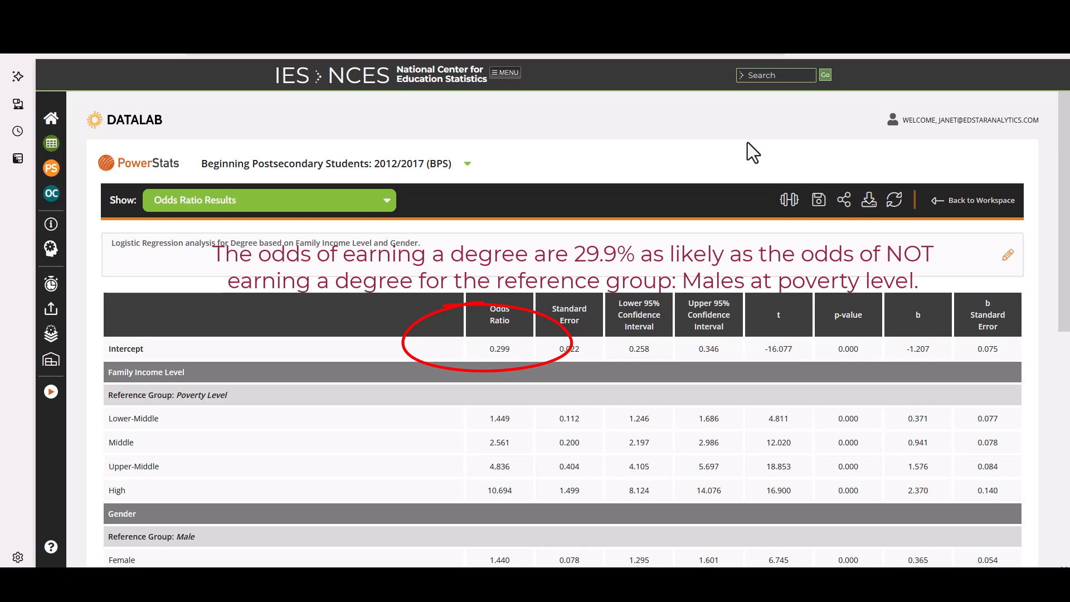
scroll(273, 167, down, 2)
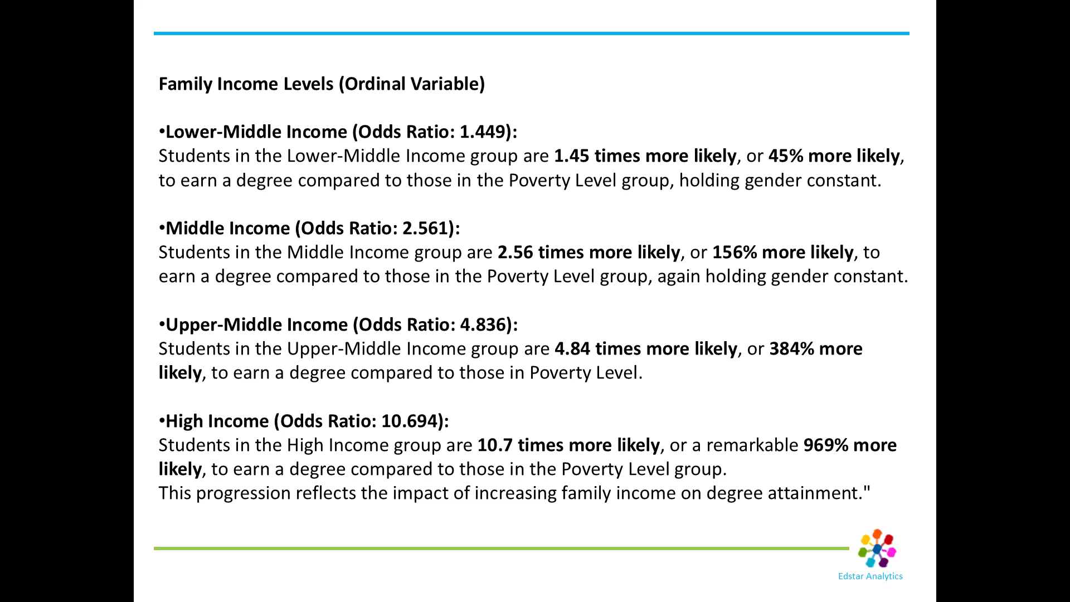
key(Right)
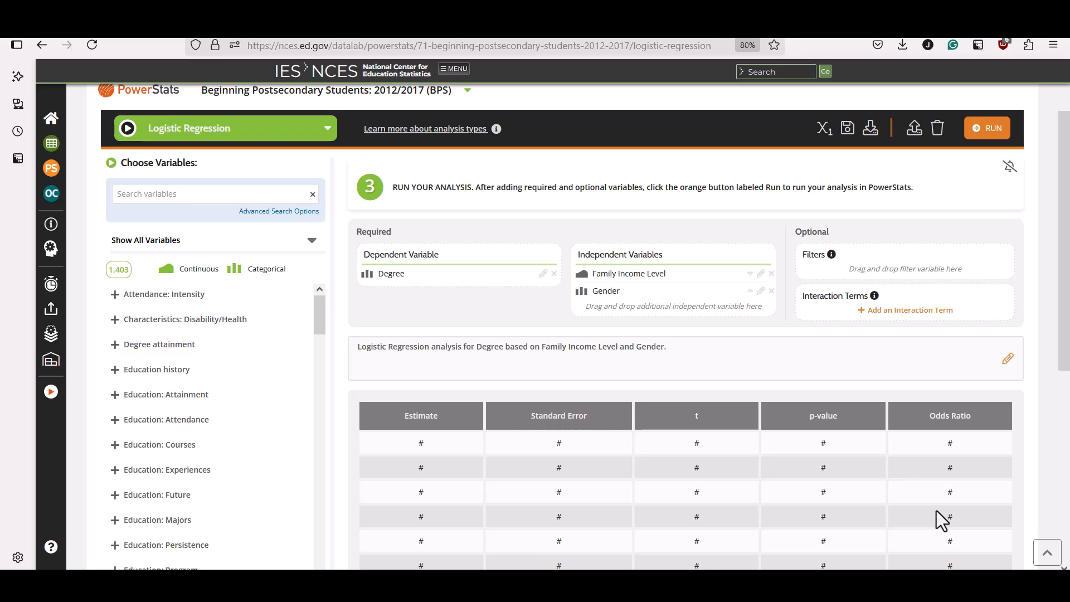
Step: Create and save an interaction term combining Gender and Family Income Level
click(918, 311)
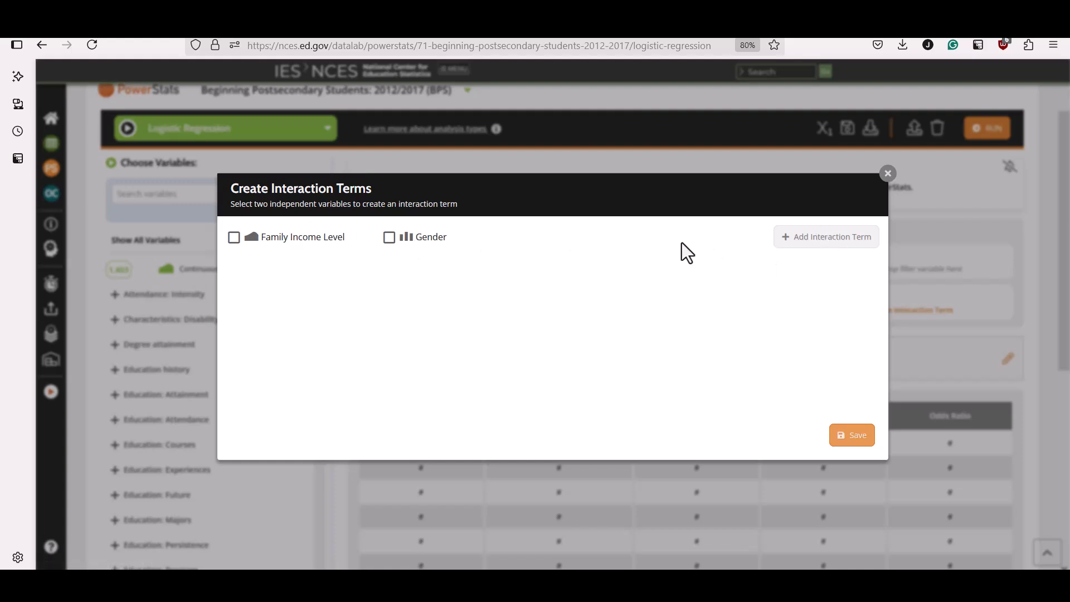
click(432, 242)
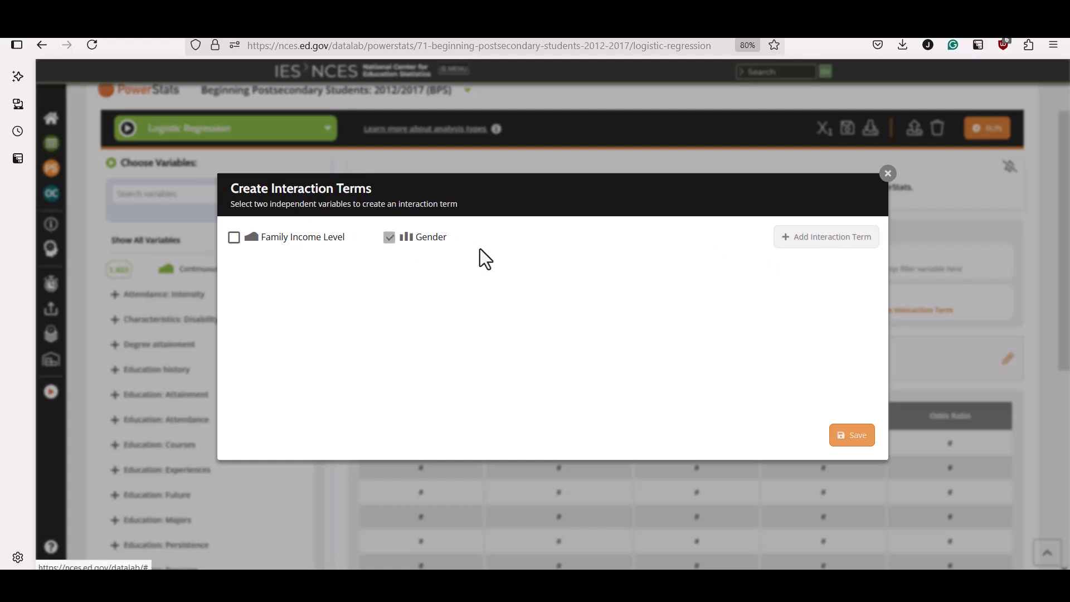
click(282, 244)
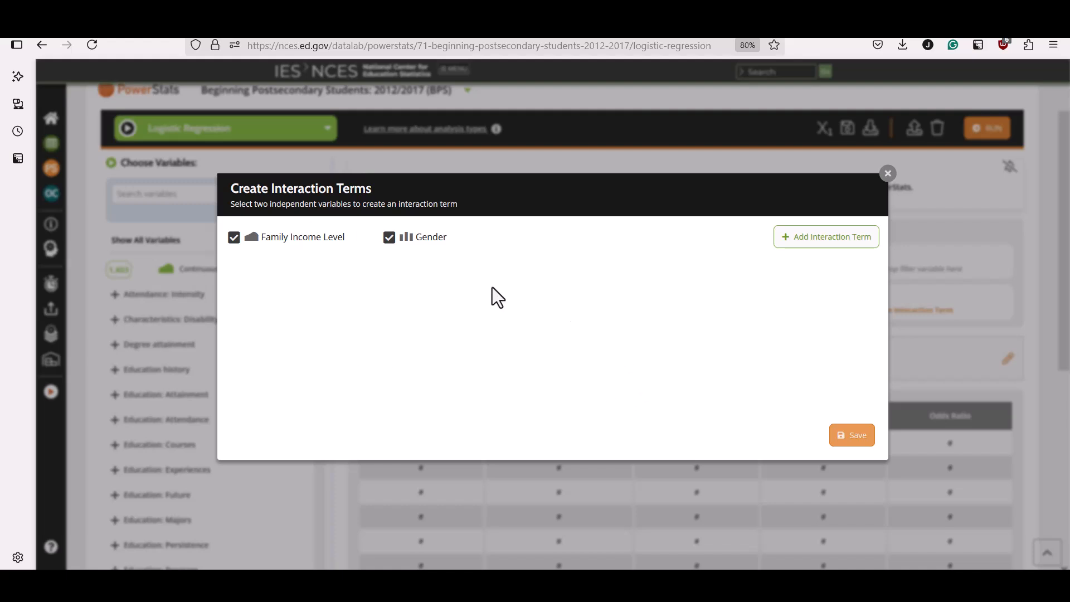
click(838, 237)
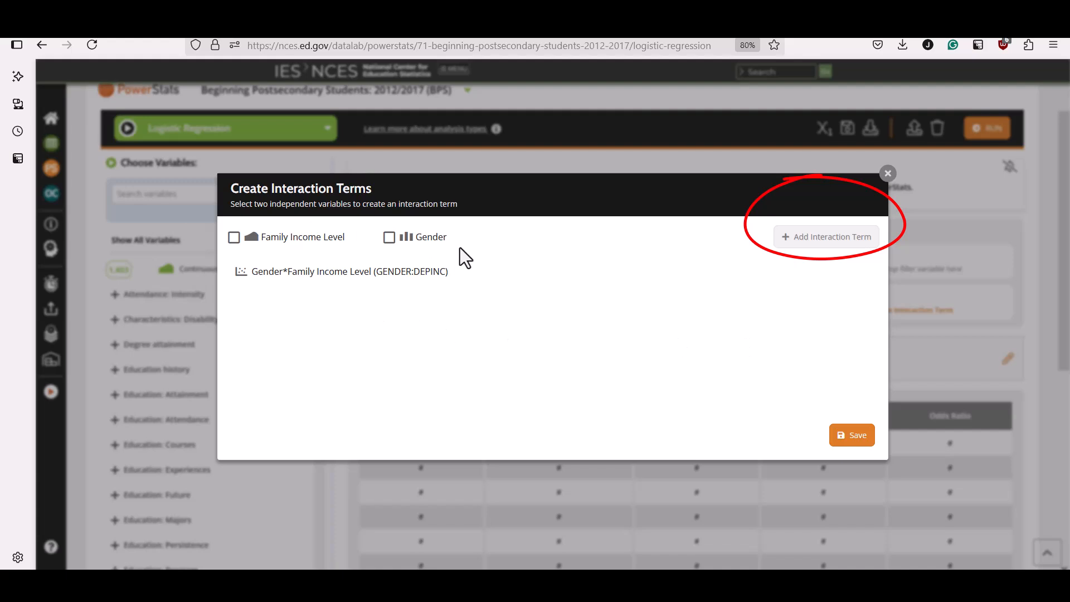
click(853, 436)
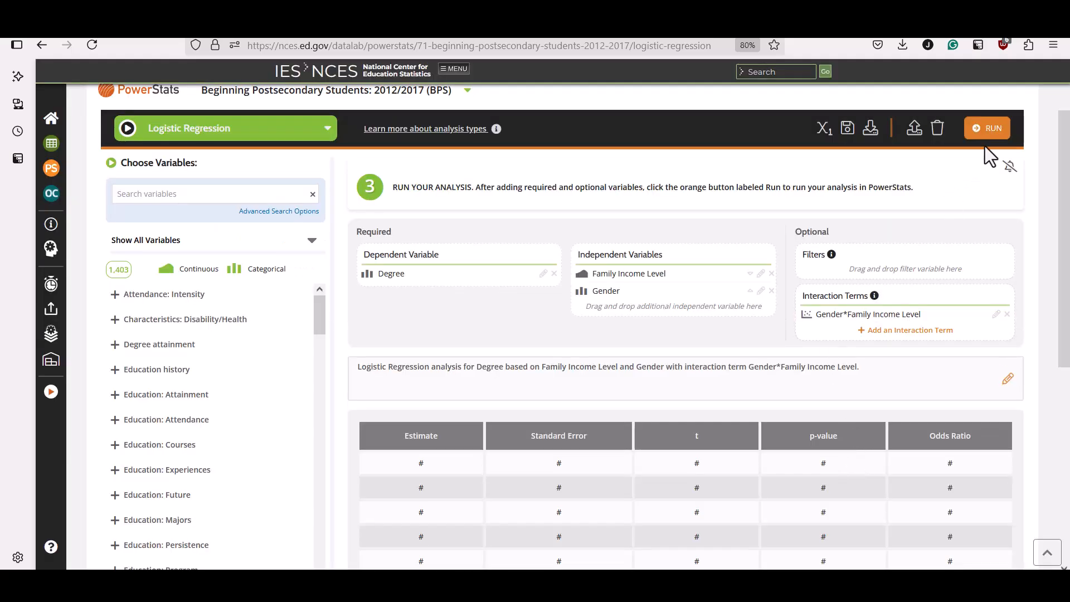
Step: Run the regression with the interaction term and examine the odds ratios for income level, gender and Gender*Family Income Level
click(1002, 134)
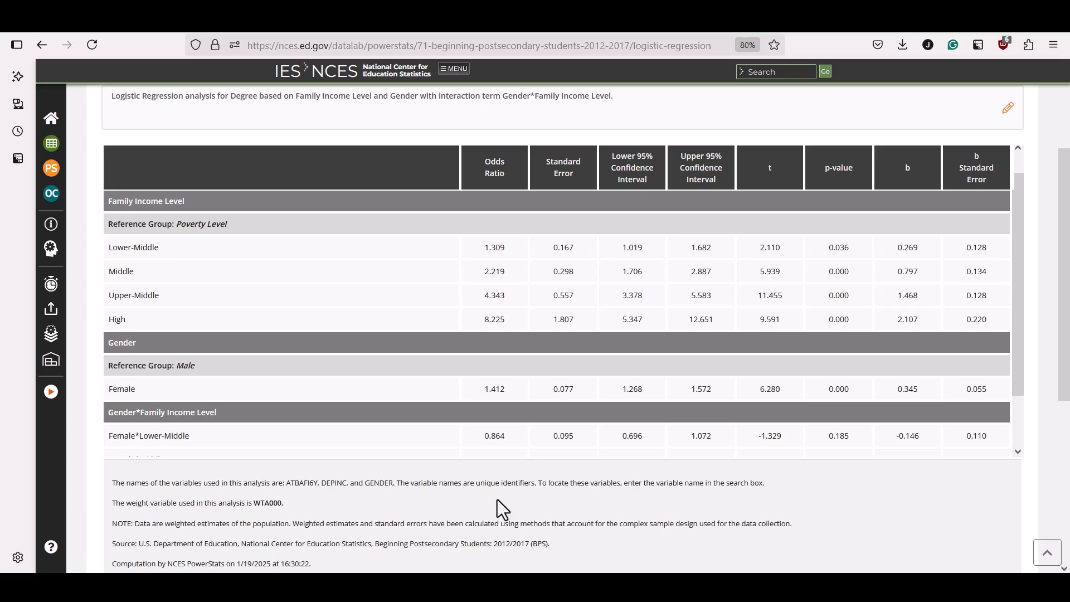
scroll(497, 500, down, 3)
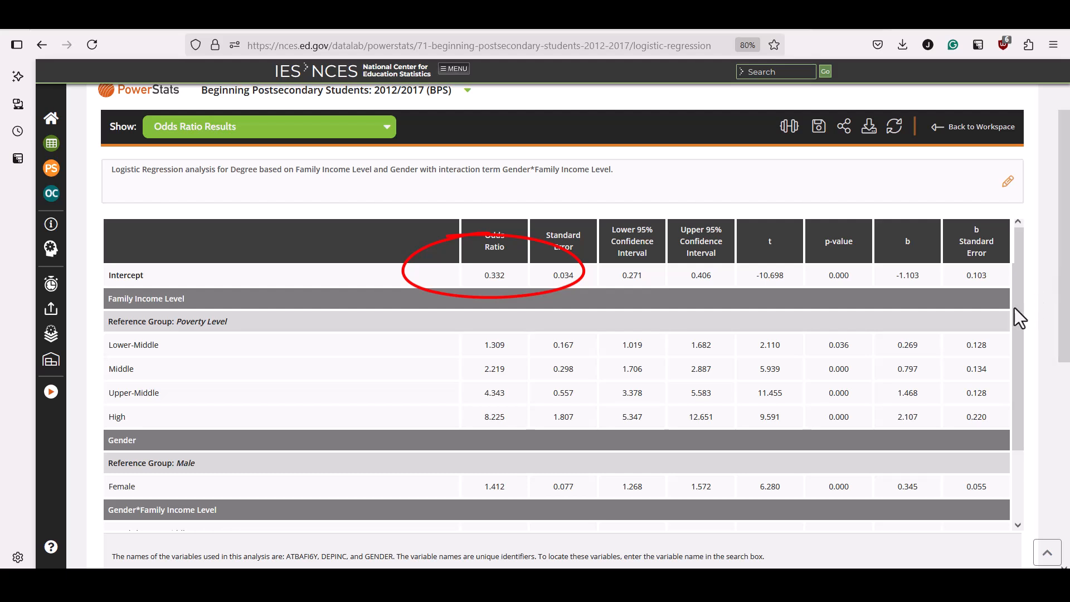
drag(1020, 306, 1028, 312)
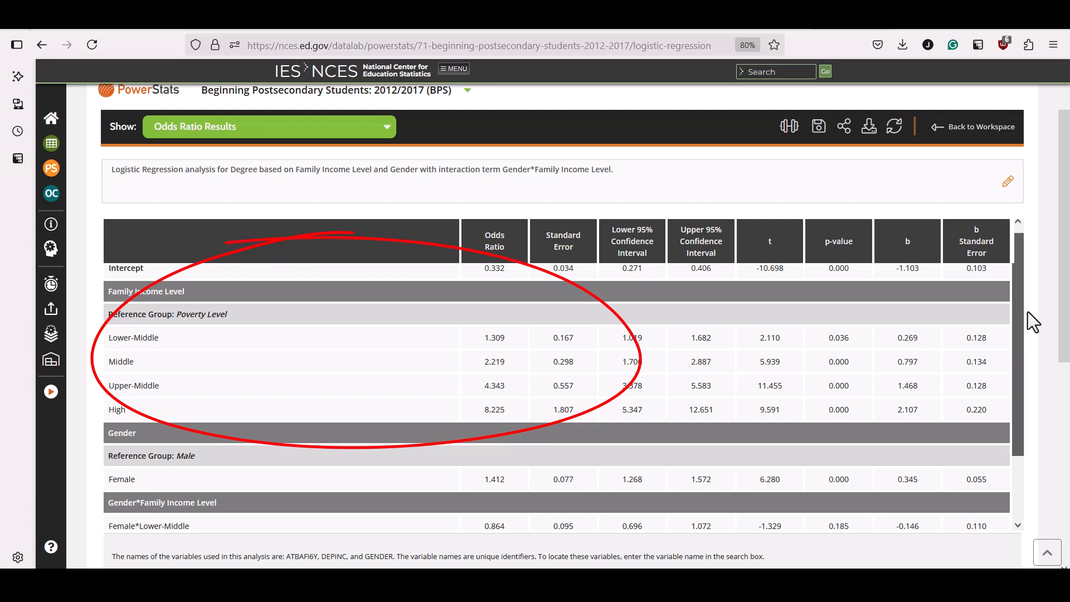
drag(1028, 312, 1023, 413)
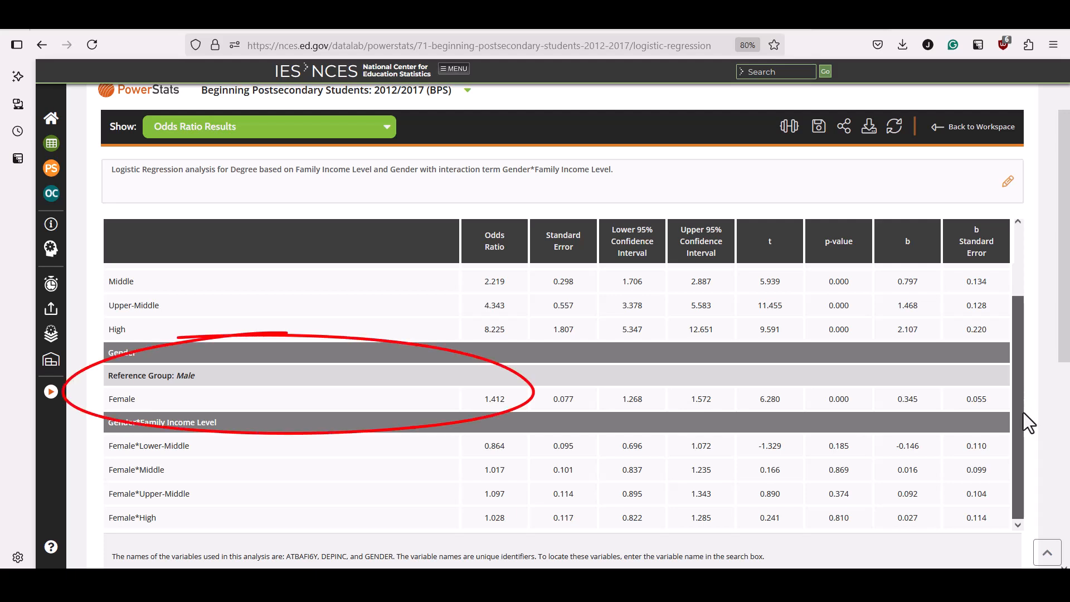
scroll(1024, 439, down, 2)
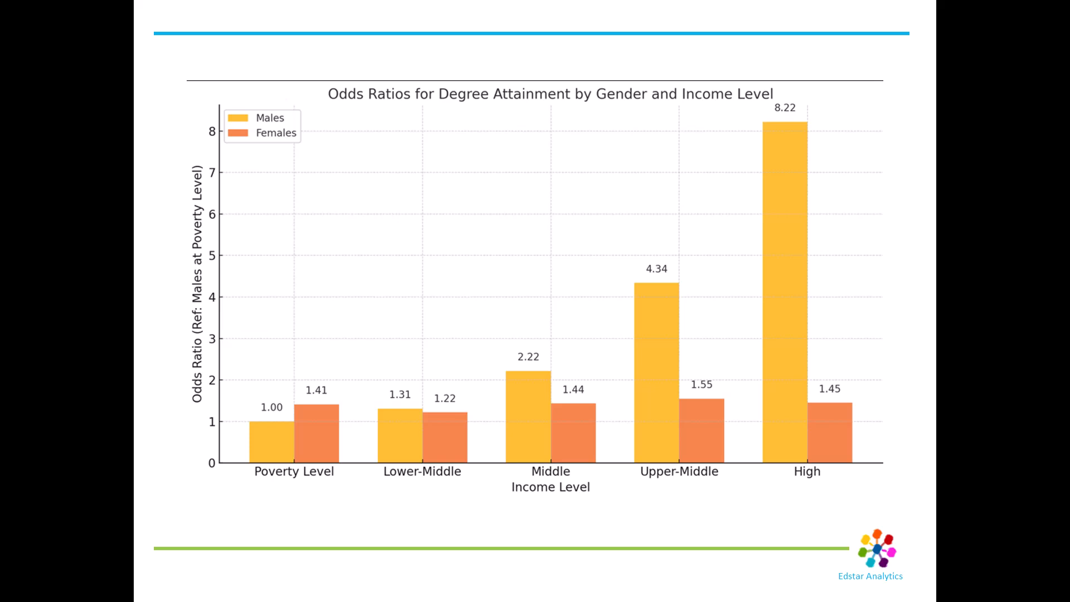
key(Right)
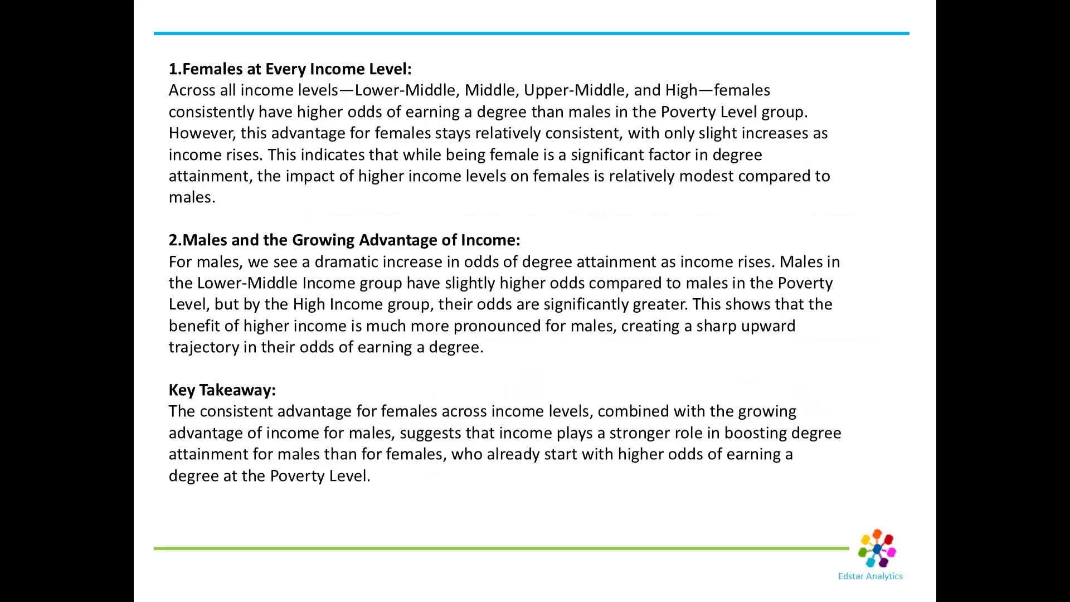
Step: Filter the analysis to Yes on Applied for any aid 2011-12, under Financial aid: Application, and run the logistic regression for its odds ratio results
key(Right)
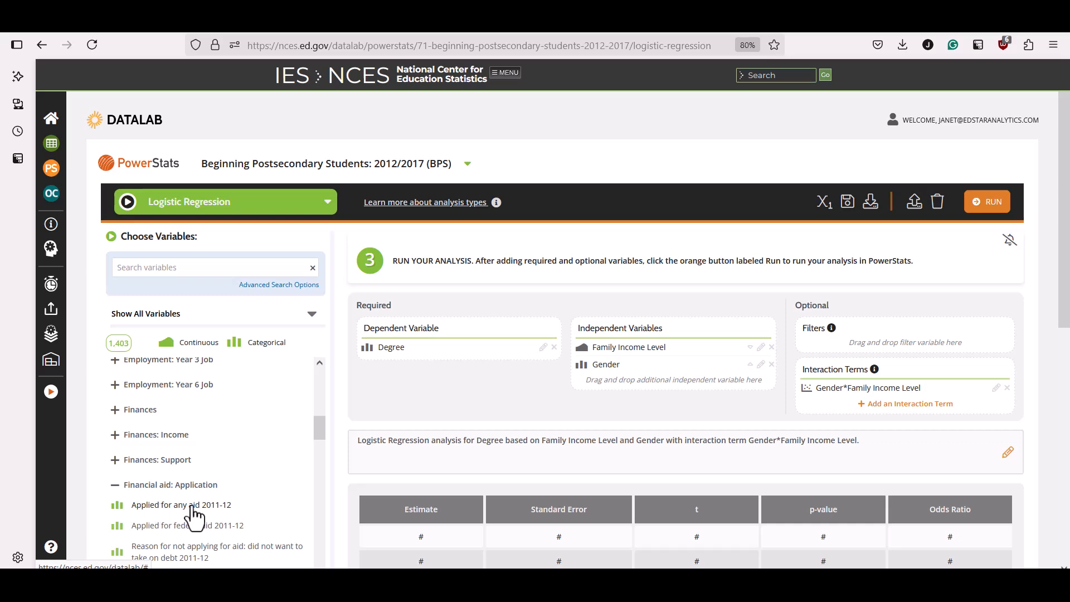
drag(195, 510, 899, 332)
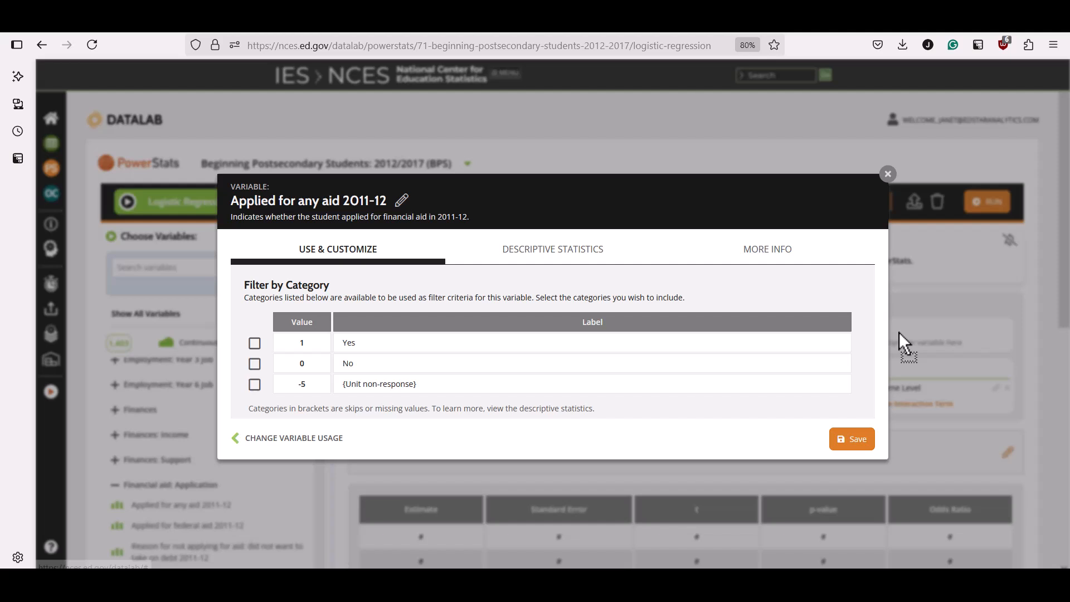
click(254, 342)
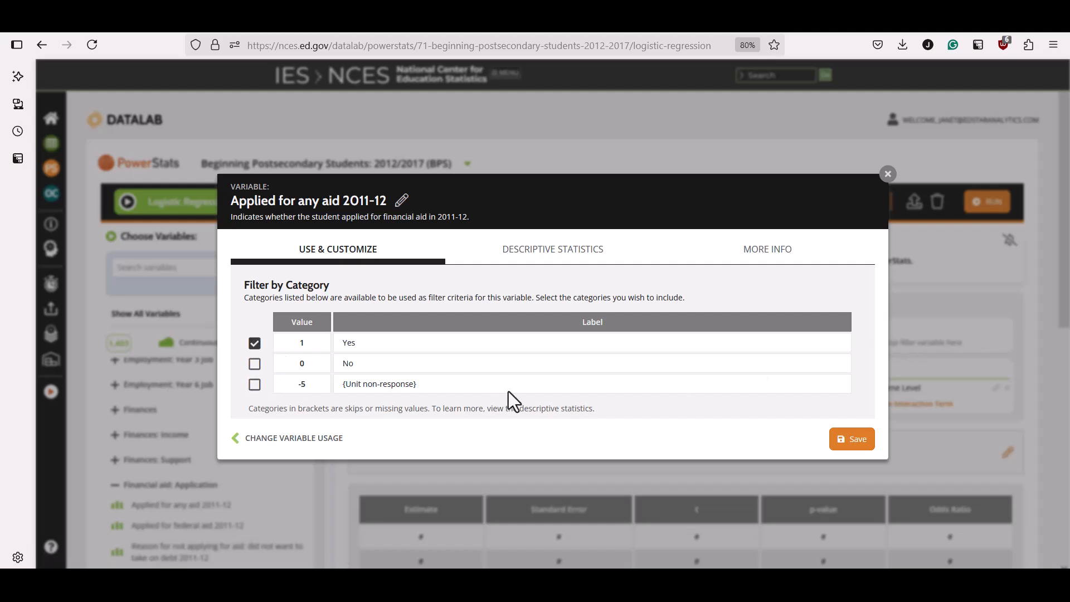
click(849, 442)
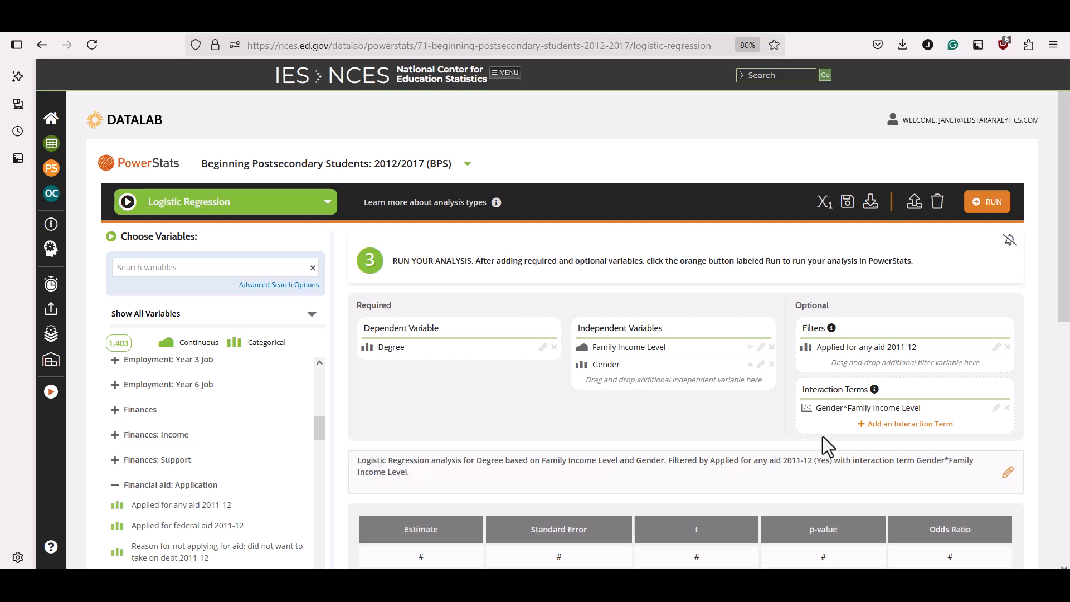
click(989, 203)
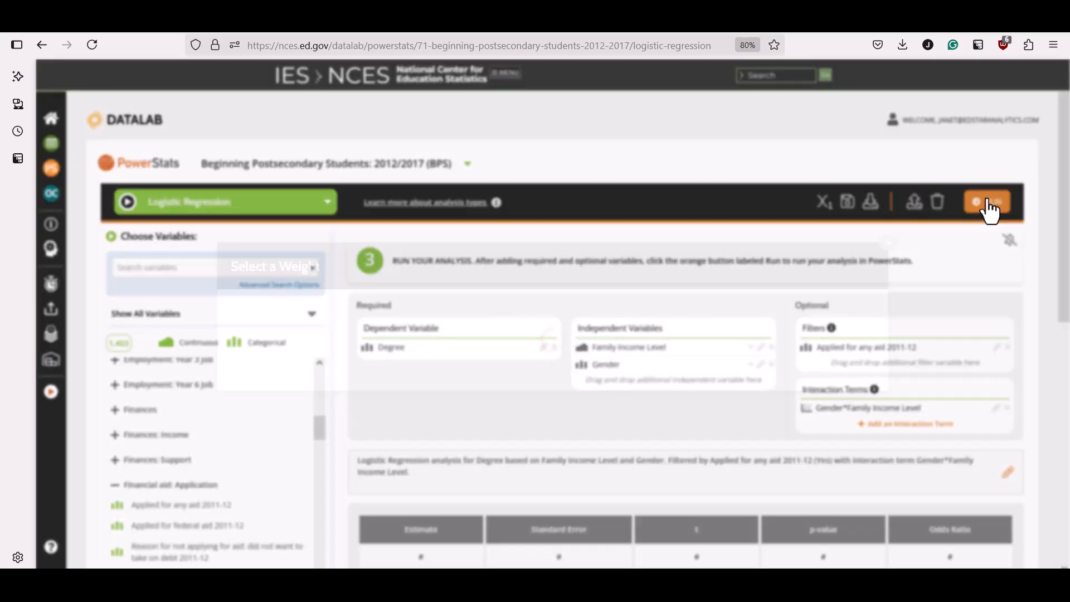
click(542, 336)
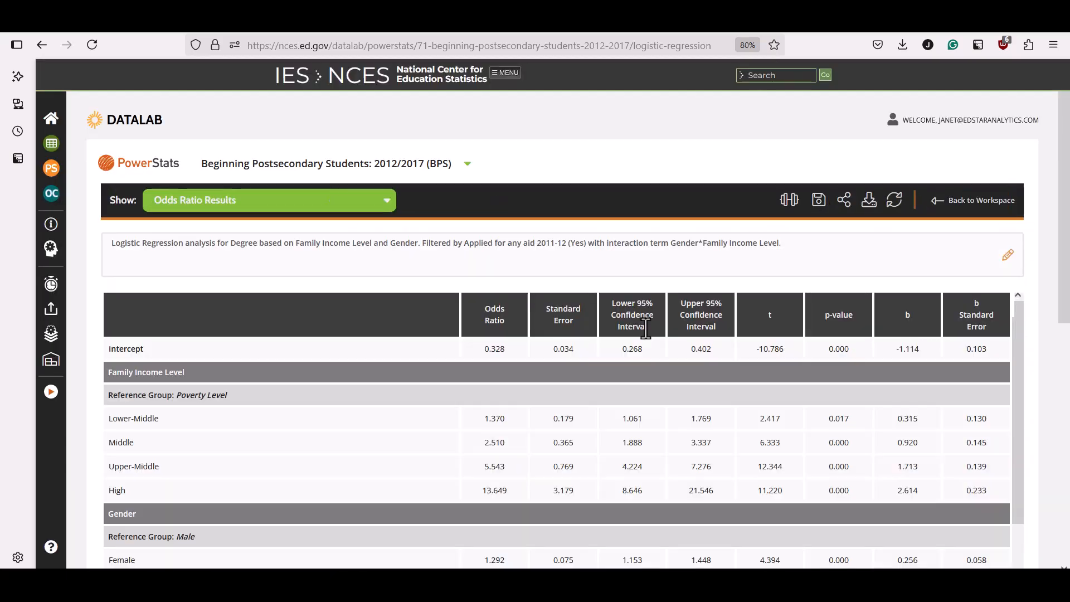